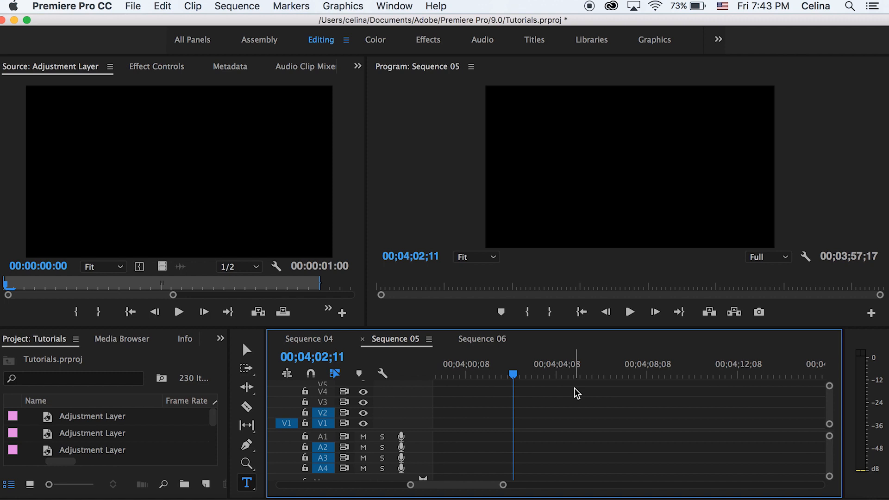
# - Create a new 1920 × 1080 title with the playhead at 00;04;12;05 and bring up its drawing canvas
pyautogui.moveTo(514, 365); pyautogui.dragTo(615, 375)
pyautogui.press('-')
pyautogui.scroll(-2, 614, 375)
pyautogui.scroll(2, 613, 370)
pyautogui.press('super+t')
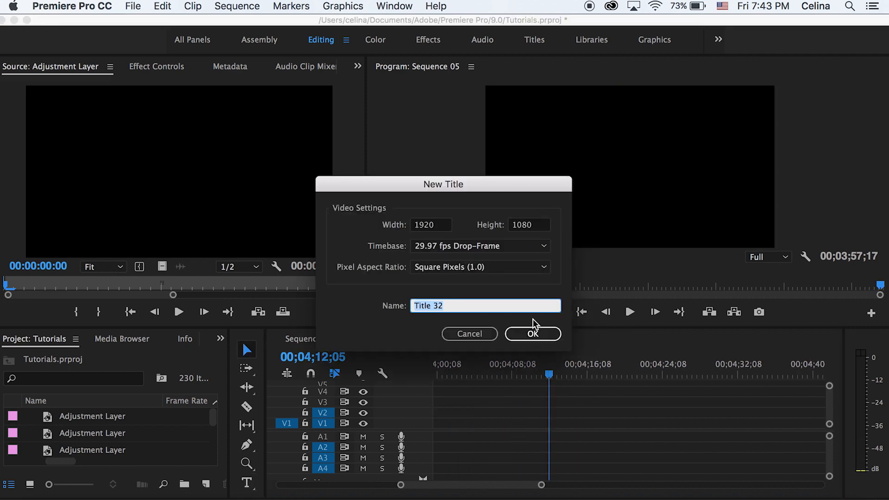
pyautogui.click(533, 330)
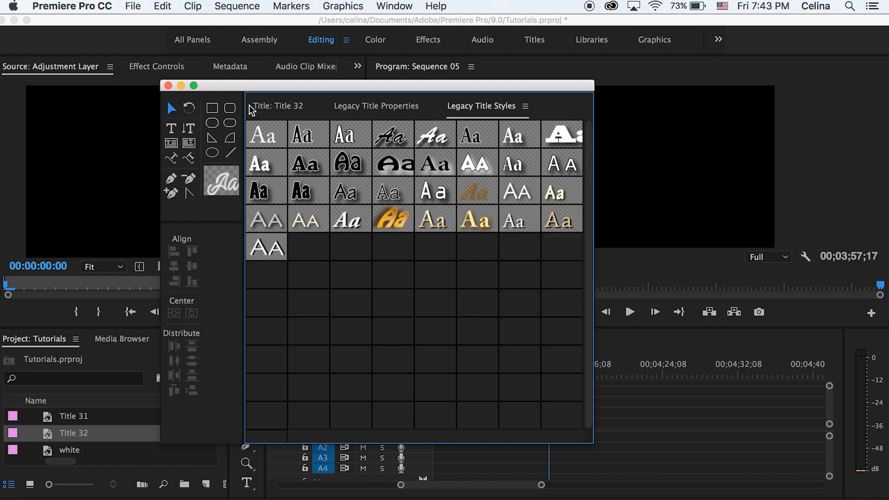
pyautogui.click(252, 107)
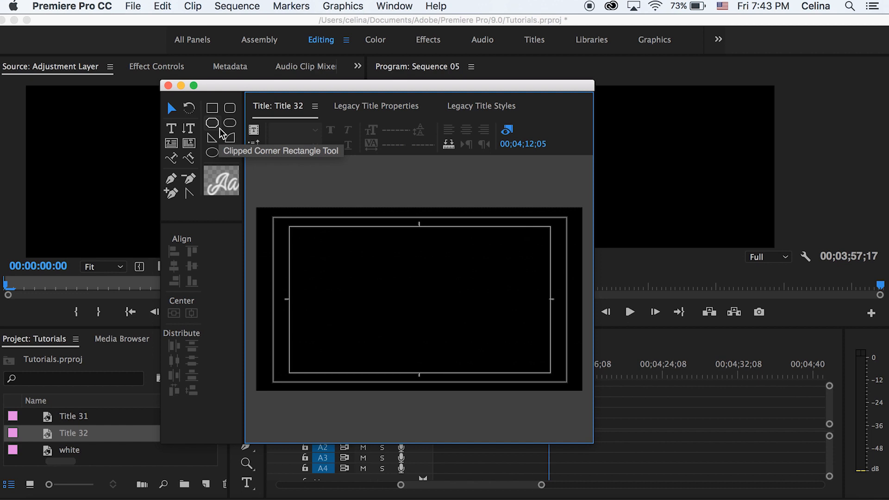
# - Draw a thin white rectangle wider than the frame and rotate it to run diagonally from the lower-left to the upper-right corner
pyautogui.click(212, 108)
pyautogui.moveTo(253, 391)
pyautogui.mouseDown()
pyautogui.moveTo(367, 370)
pyautogui.moveTo(561, 393)
pyautogui.moveTo(677, 373)
pyautogui.moveTo(709, 383)
pyautogui.mouseUp()
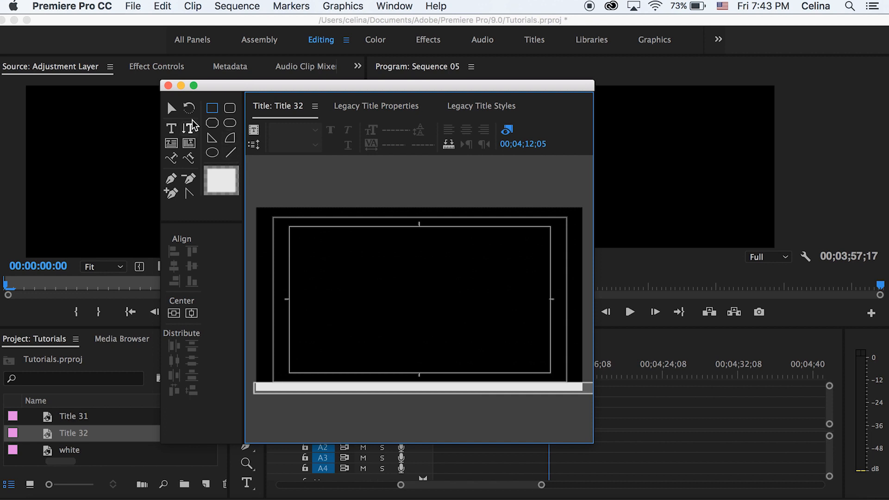
pyautogui.click(188, 108)
pyautogui.moveTo(254, 388)
pyautogui.mouseDown()
pyautogui.moveTo(245, 412)
pyautogui.moveTo(267, 467)
pyautogui.moveTo(254, 382)
pyautogui.mouseUp()
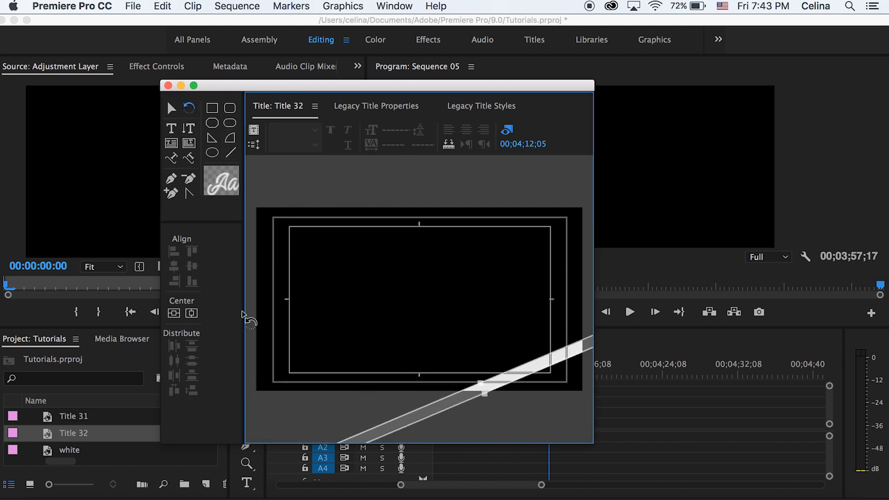
pyautogui.click(170, 108)
pyautogui.moveTo(509, 382); pyautogui.dragTo(460, 261)
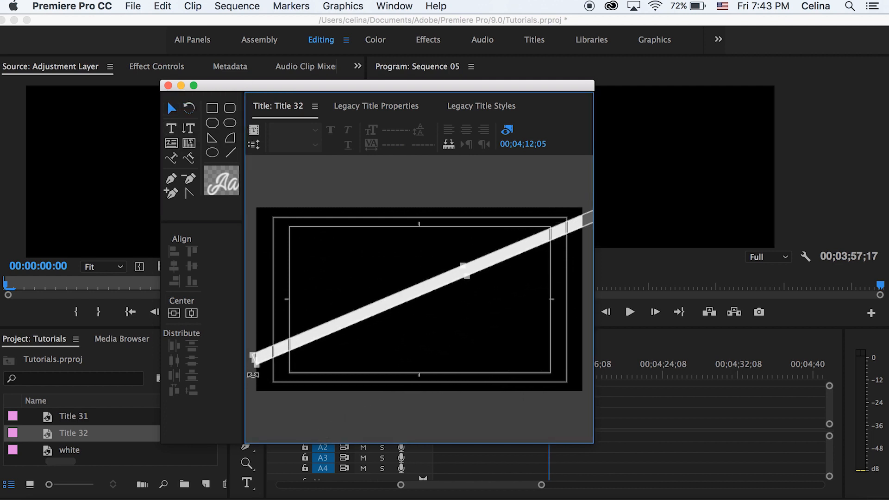
pyautogui.moveTo(252, 374); pyautogui.dragTo(285, 374)
pyautogui.click(309, 429)
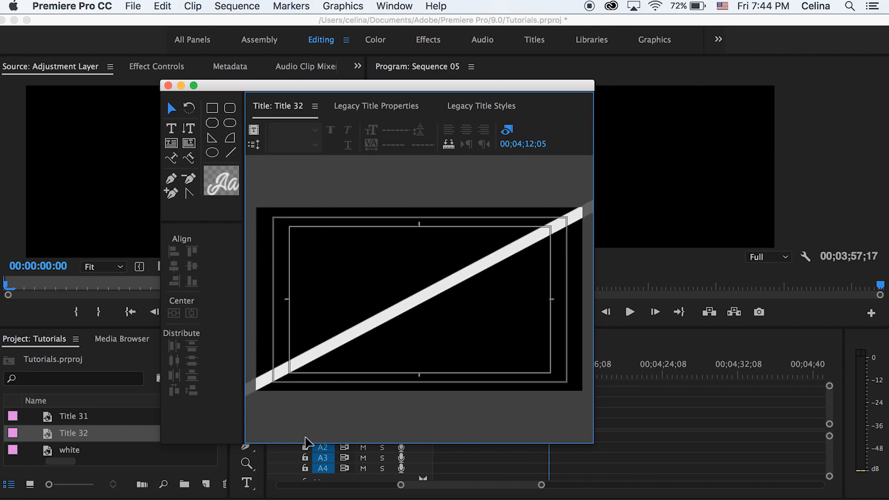
pyautogui.press('`')
pyautogui.press('super+w')
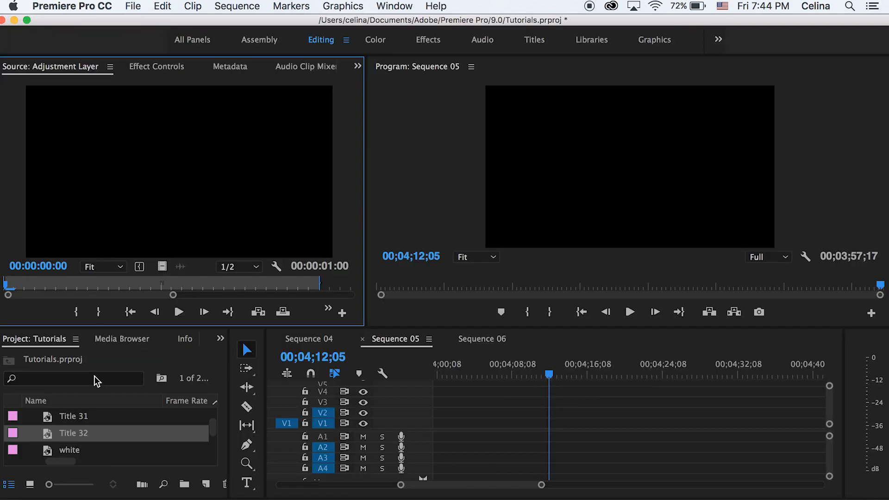
# - Place the Title 32 clip on track V1 of Sequence 05 at the playhead
pyautogui.moveTo(49, 437); pyautogui.dragTo(551, 426)
pyautogui.press('=')
pyautogui.click(537, 425)
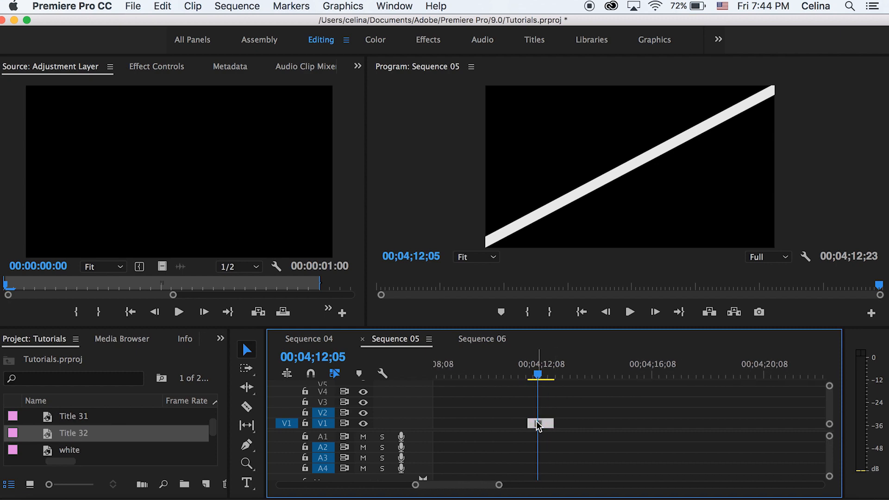
# - Recolour the title's diagonal bar to light blue B5FFFF and thin it to a height of 31.5
pyautogui.doubleClick(537, 425)
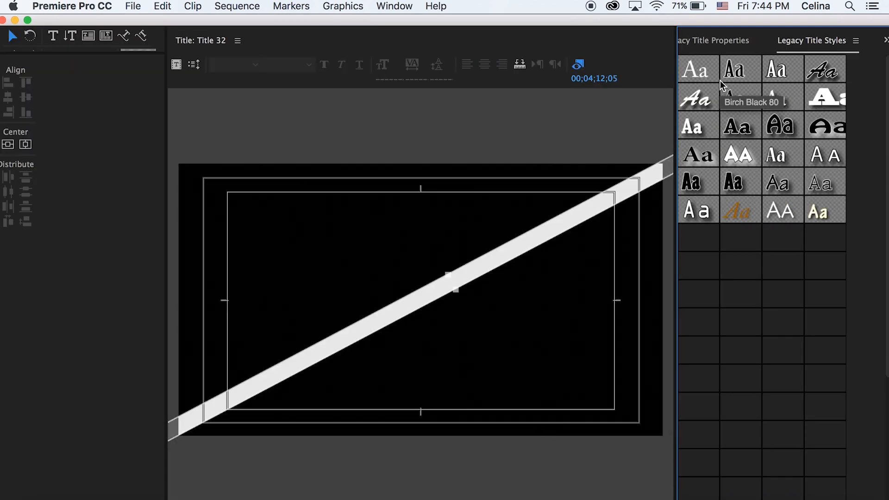
pyautogui.click(725, 44)
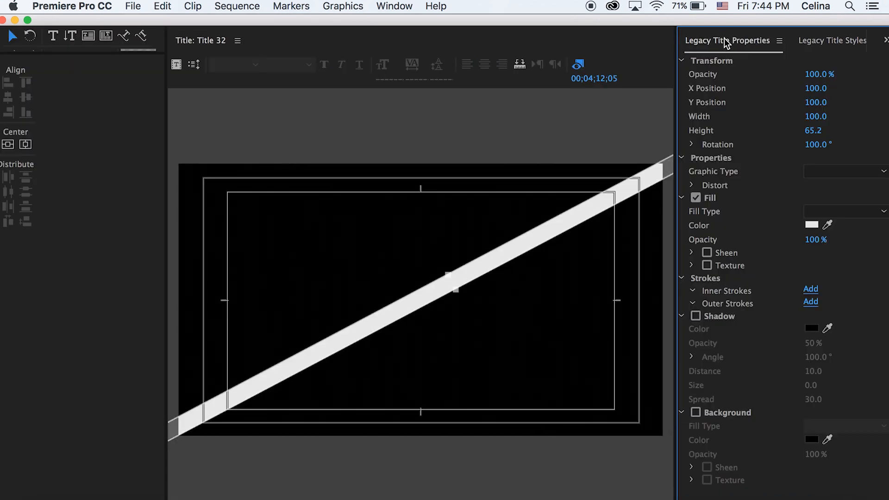
pyautogui.click(811, 225)
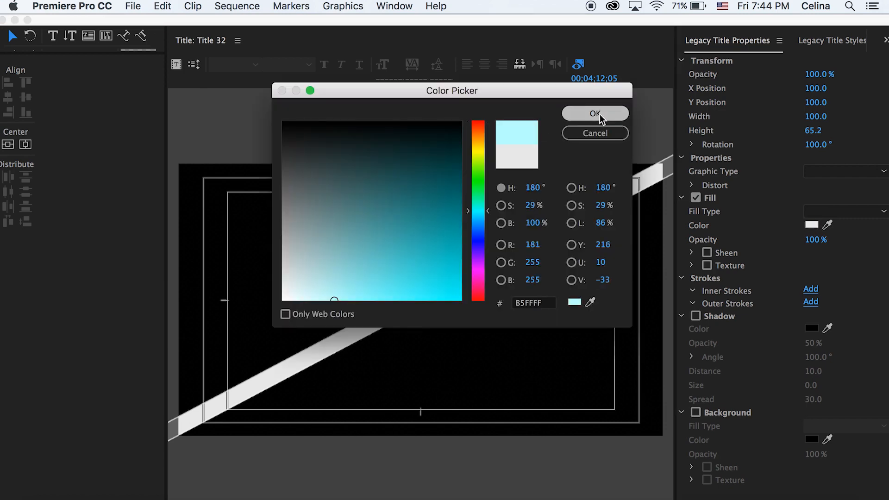
pyautogui.click(599, 114)
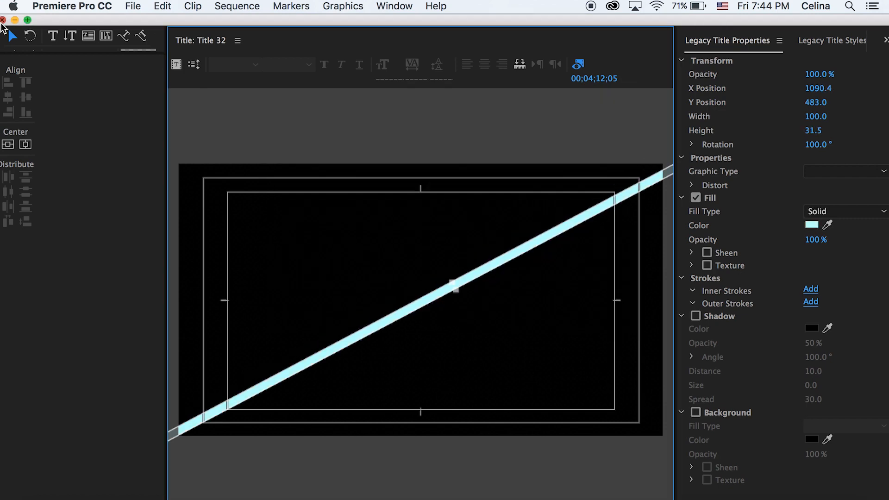
pyautogui.click(3, 20)
# - At the start of the title clip, set its Position to 960, -561 and enable Position keyframing
pyautogui.moveTo(584, 364); pyautogui.dragTo(540, 363)
pyautogui.press('=')
pyautogui.press('=')
pyautogui.press('Up')
pyautogui.click(522, 428)
pyautogui.click(138, 65)
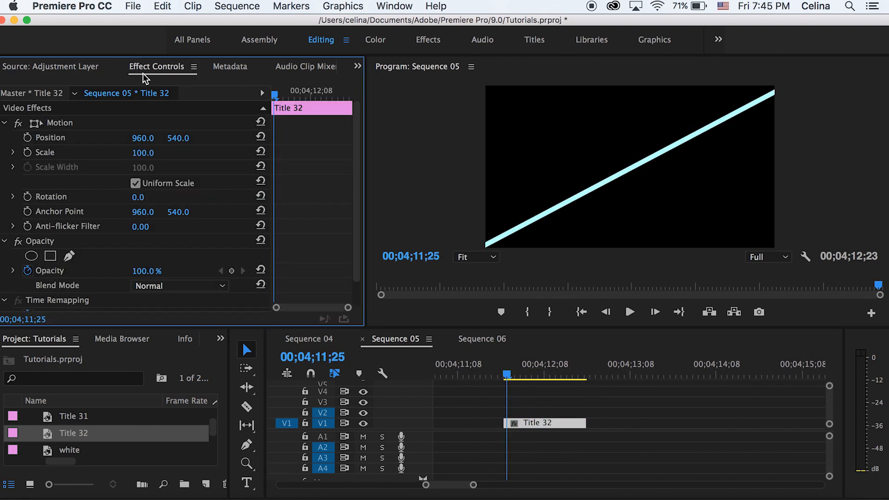
pyautogui.moveTo(143, 138)
pyautogui.mouseDown()
pyautogui.moveTo(111, 138)
pyautogui.moveTo(144, 138)
pyautogui.mouseUp()
pyautogui.moveTo(178, 138); pyautogui.dragTo(134, 137)
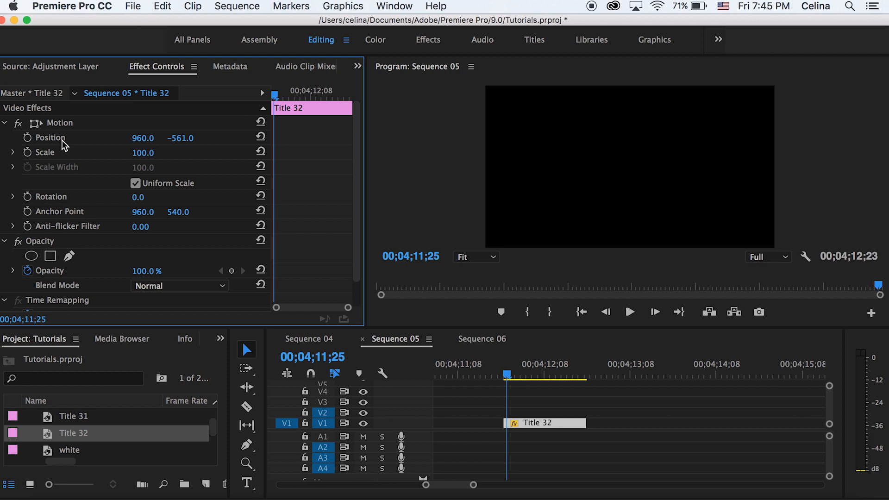
pyautogui.click(27, 138)
# - Further into the title clip, set its Position to 960, 2290 as a second keyframe
pyautogui.moveTo(271, 94); pyautogui.dragTo(296, 98)
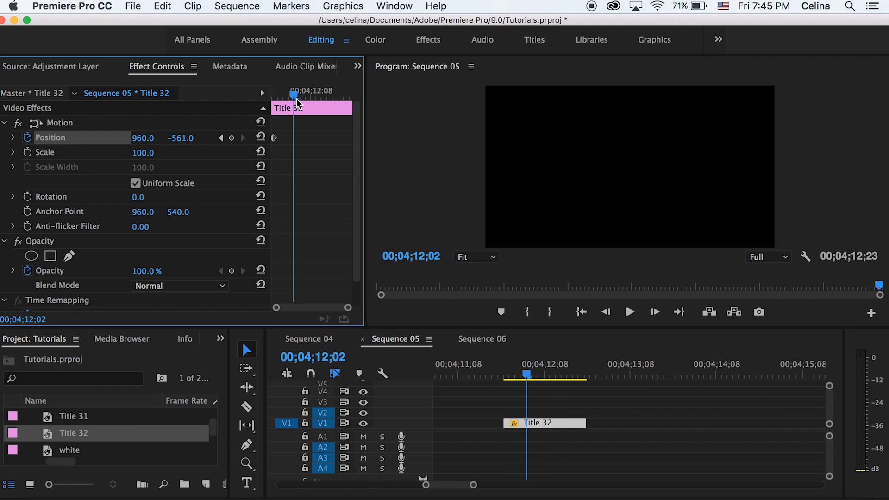
pyautogui.moveTo(296, 103); pyautogui.dragTo(310, 95)
pyautogui.moveTo(176, 138); pyautogui.dragTo(182, 139)
# - Try the second Position keyframe at the very end of the title clip and play the animation
pyautogui.moveTo(509, 369); pyautogui.dragTo(555, 369)
pyautogui.moveTo(310, 138); pyautogui.dragTo(351, 138)
pyautogui.press('space')
pyautogui.press('Home')
pyautogui.press('space')
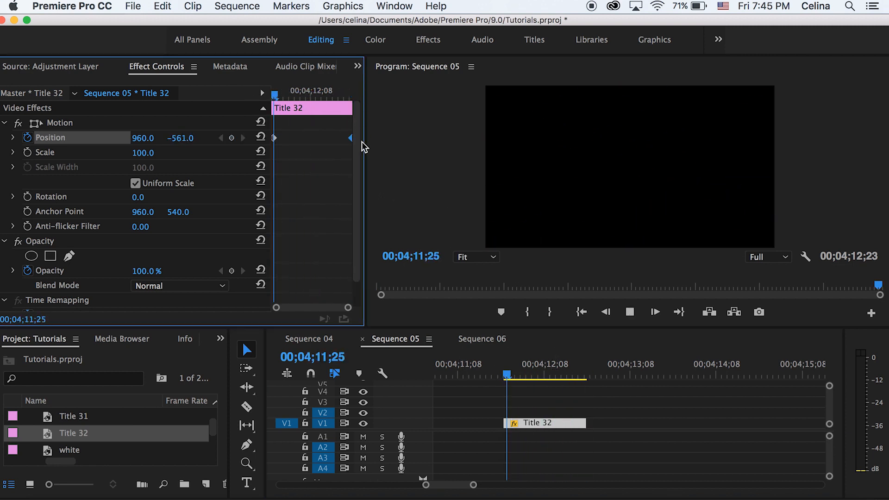
# - Move the second Position keyframe slightly earlier than the clip's end and preview the bar's movement
pyautogui.moveTo(350, 138); pyautogui.dragTo(333, 137)
pyautogui.moveTo(350, 94); pyautogui.dragTo(243, 96)
pyautogui.press('space')
pyautogui.press('Home')
pyautogui.moveTo(319, 94)
pyautogui.mouseDown()
pyautogui.moveTo(308, 95)
pyautogui.moveTo(326, 95)
pyautogui.moveTo(316, 95)
pyautogui.mouseUp()
# - Move the animated title clip to track V3, spanning the cut between C0009.MP4 and C0001.MP4
pyautogui.click(578, 398)
pyautogui.press('-')
pyautogui.press('-')
pyautogui.press('-')
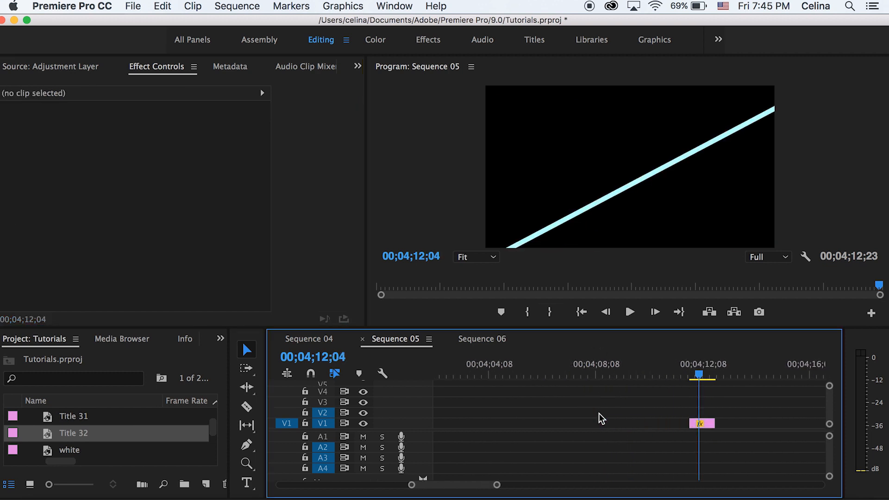
pyautogui.moveTo(640, 423); pyautogui.dragTo(454, 402)
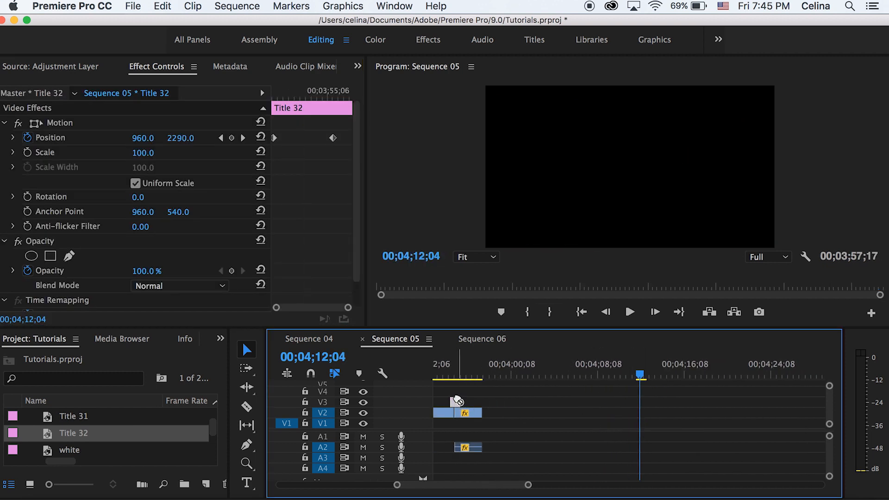
pyautogui.press('=')
pyautogui.click(480, 361)
pyautogui.click(478, 361)
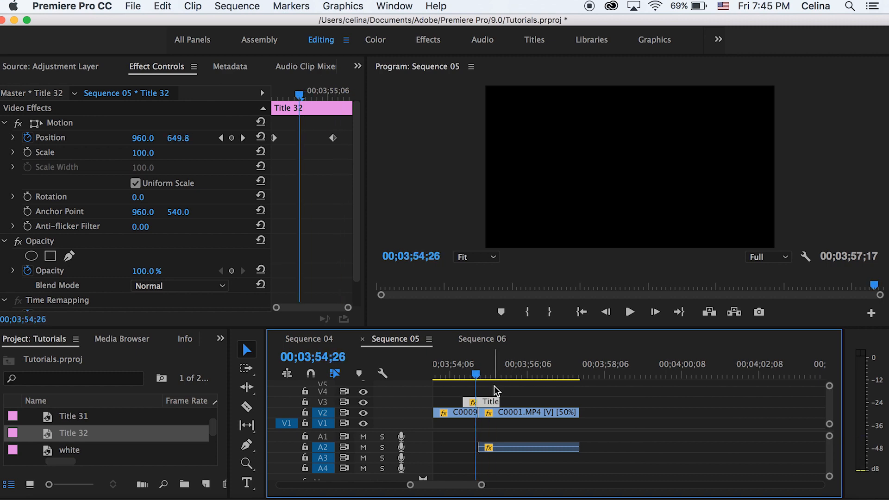
# - Play the bar sweeping over the cut, starting just before the title clip
pyautogui.click(484, 383)
pyautogui.press('=')
pyautogui.press('=')
pyautogui.moveTo(492, 371); pyautogui.dragTo(462, 371)
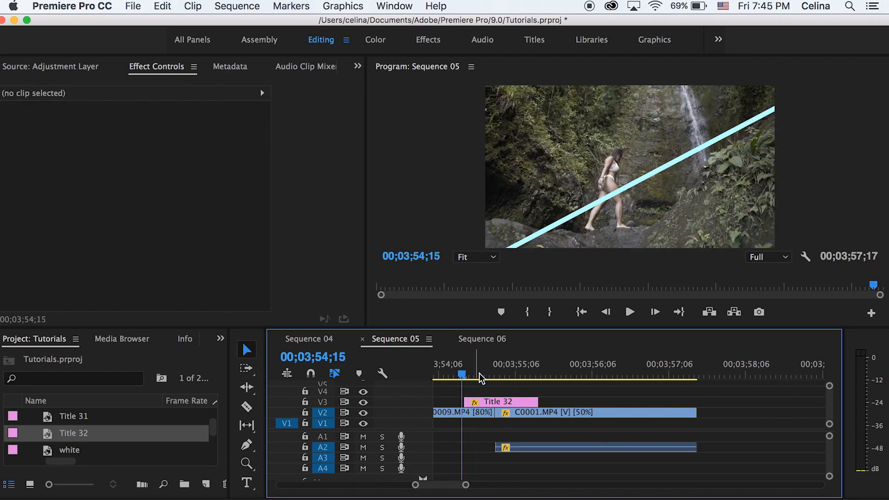
pyautogui.press('space')
pyautogui.press('space')
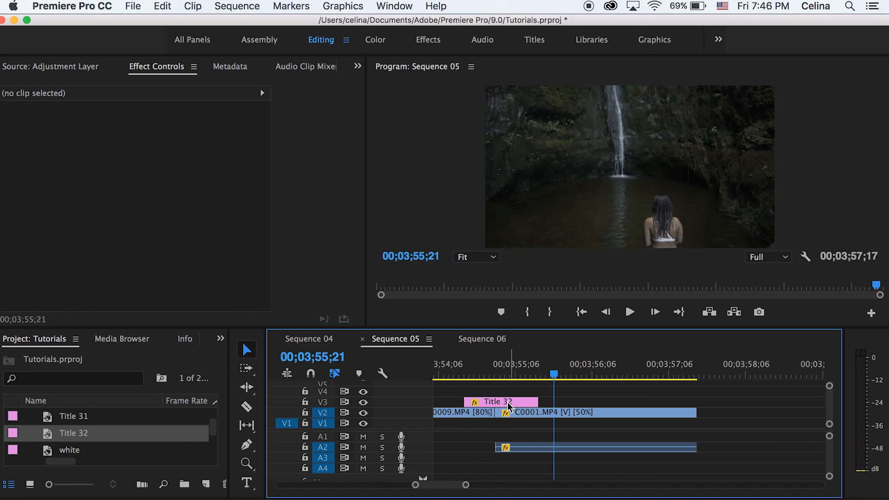
pyautogui.click(461, 371)
pyautogui.press('space')
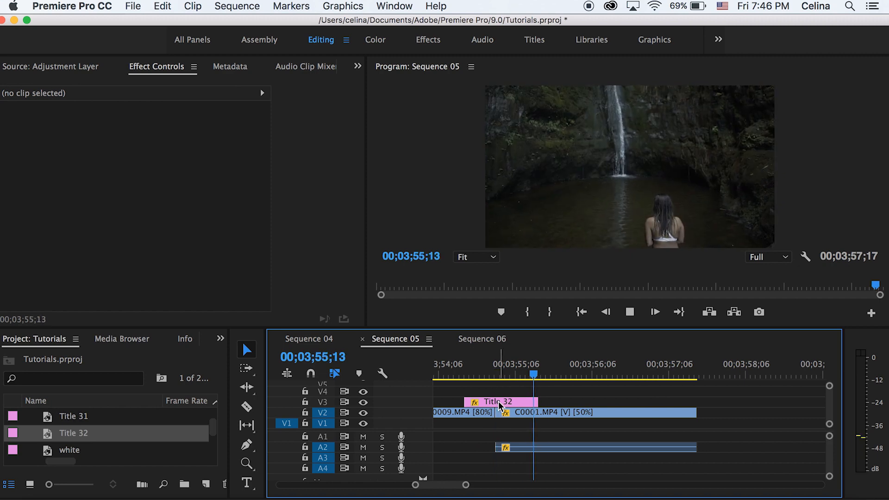
# - Play the sequence again from early in the C0009.MP4 clip through the cut
pyautogui.press('d')
pyautogui.press('-')
pyautogui.press('-')
pyautogui.press('-')
pyautogui.moveTo(462, 360); pyautogui.dragTo(605, 371)
pyautogui.press('space')
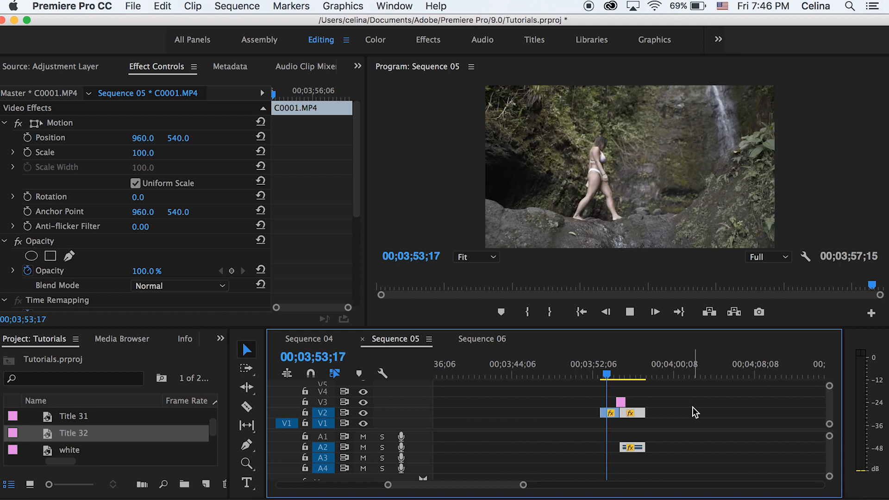
pyautogui.press('space')
pyautogui.press('=')
pyautogui.press('=')
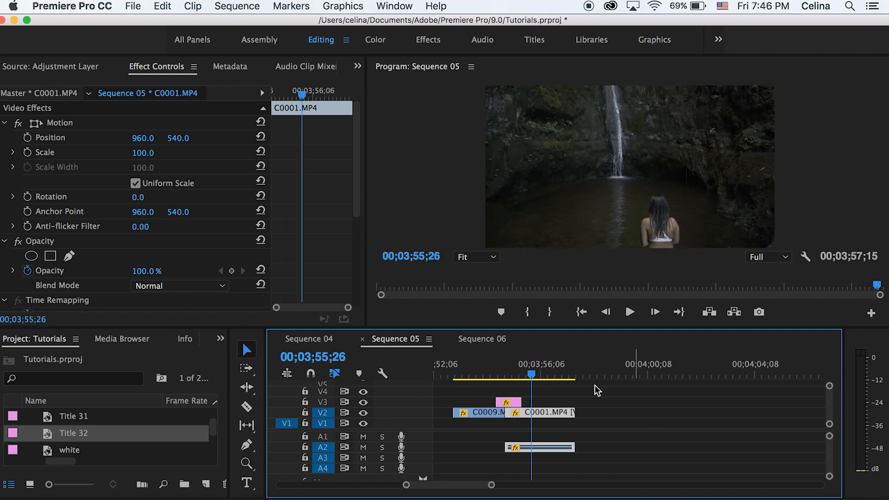
# - Duplicate the title clip onto track V4 directly above the original and shift the copy's first Position keyframe slightly later
pyautogui.click(505, 373)
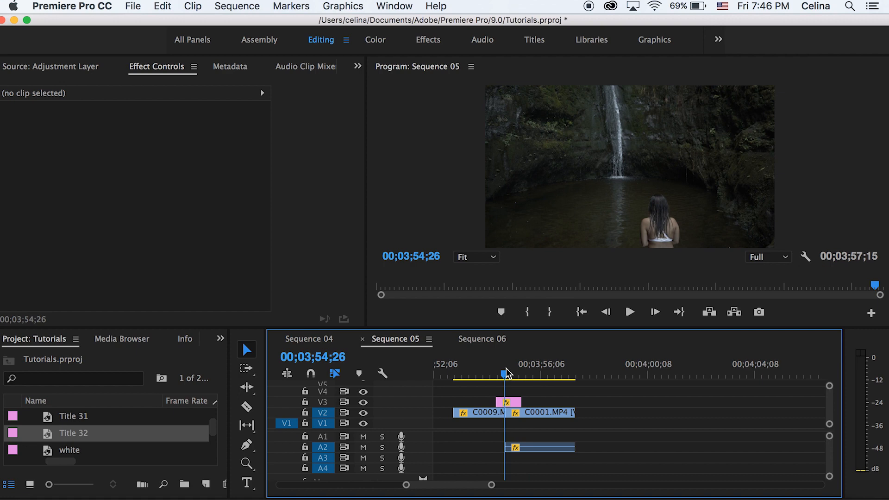
pyautogui.moveTo(507, 373)
pyautogui.mouseDown()
pyautogui.moveTo(498, 373)
pyautogui.moveTo(506, 373)
pyautogui.mouseUp()
pyautogui.click(509, 403)
pyautogui.moveTo(508, 406); pyautogui.dragTo(509, 393)
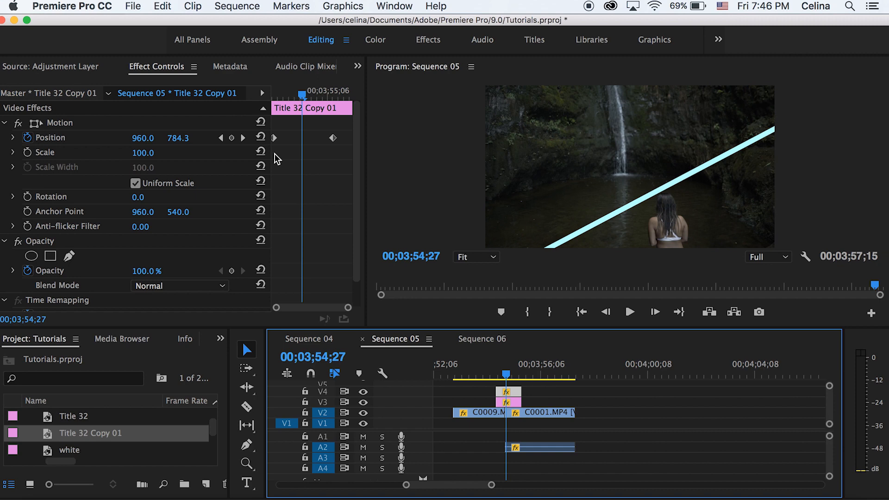
pyautogui.moveTo(274, 137); pyautogui.dragTo(282, 135)
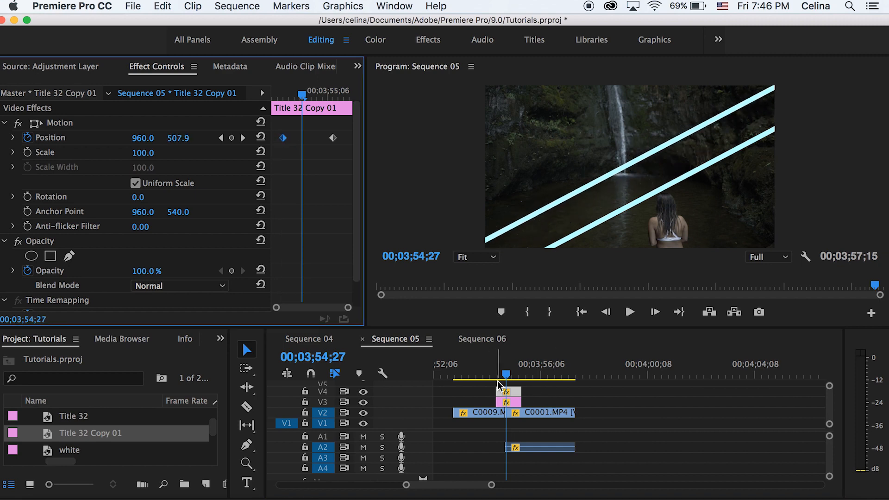
# - Change the fill colour of the copied title's bar to pale yellow F9F7B0
pyautogui.click(505, 397)
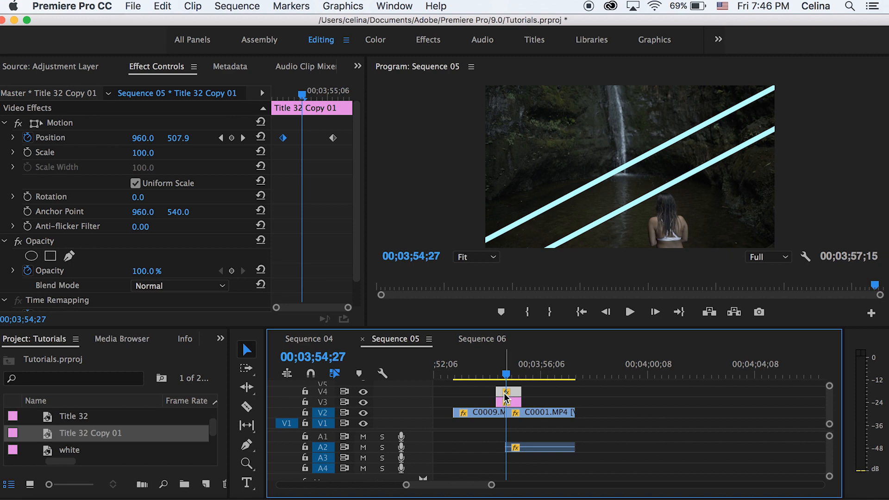
pyautogui.doubleClick(505, 397)
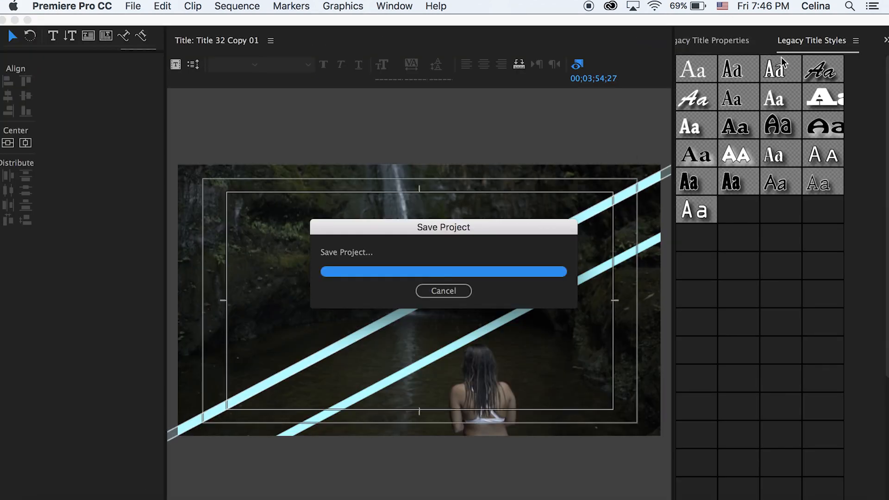
pyautogui.click(730, 41)
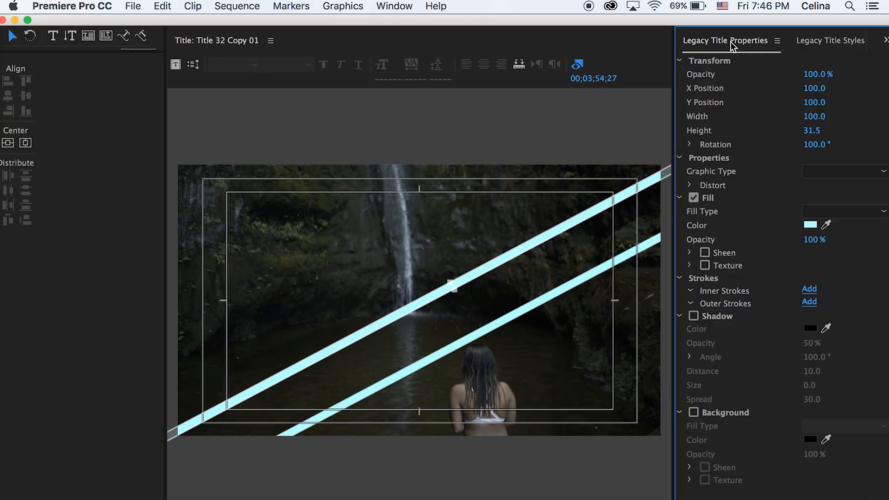
pyautogui.click(810, 225)
pyautogui.click(480, 144)
pyautogui.moveTo(480, 144)
pyautogui.mouseDown()
pyautogui.moveTo(476, 159)
pyautogui.moveTo(478, 140)
pyautogui.moveTo(476, 147)
pyautogui.mouseUp()
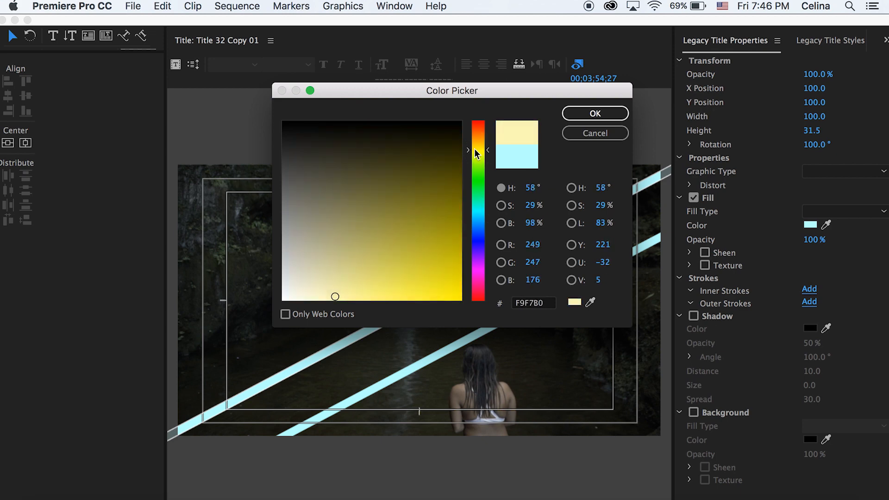
pyautogui.click(595, 113)
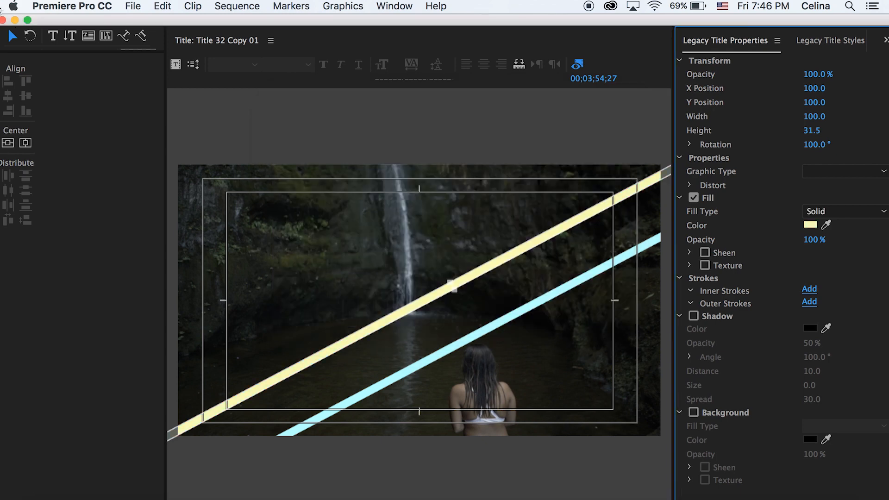
pyautogui.click(2, 8)
pyautogui.click(1, 8)
pyautogui.press('super+w')
# - Play the two-bar transition from just before the title clips
pyautogui.click(492, 370)
pyautogui.press('space')
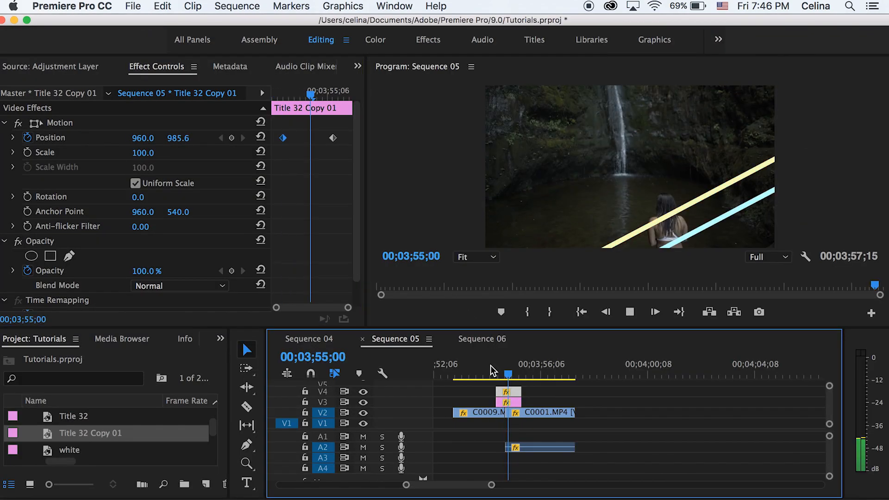
pyautogui.click(498, 370)
pyautogui.click(498, 370)
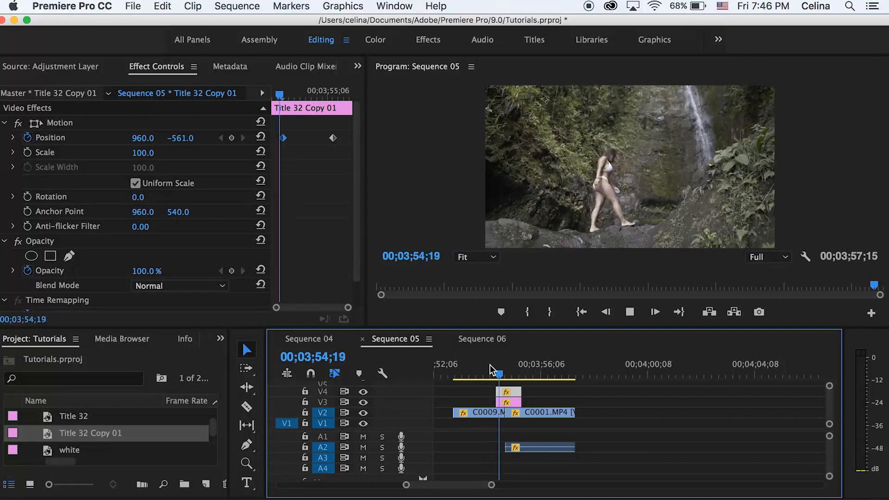
# - Replay the two-bar transition over the cut between the C0009.MP4 and C0001.MP4 clips
pyautogui.press('space')
pyautogui.click(512, 373)
pyautogui.press('space')
pyautogui.press('space')
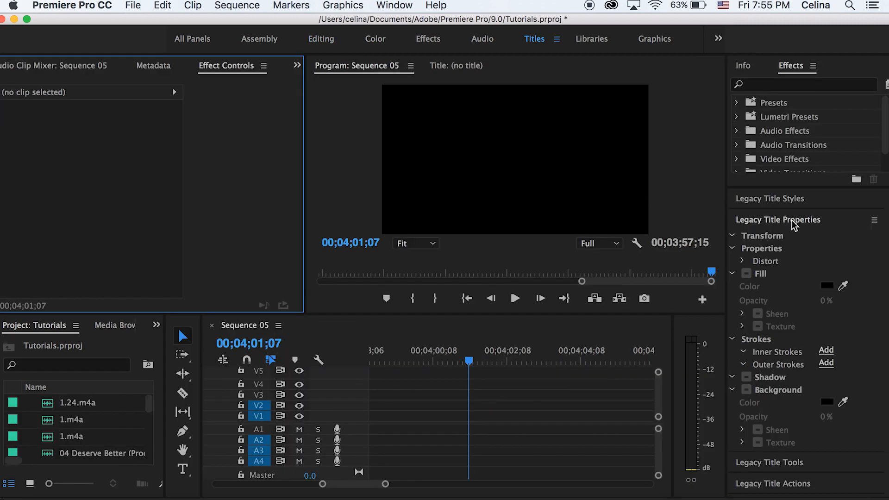
# - Show the legacy title tools and create a new 1920 × 1080 title at 29.97 fps Drop-Frame with square pixels
pyautogui.click(795, 224)
pyautogui.click(786, 245)
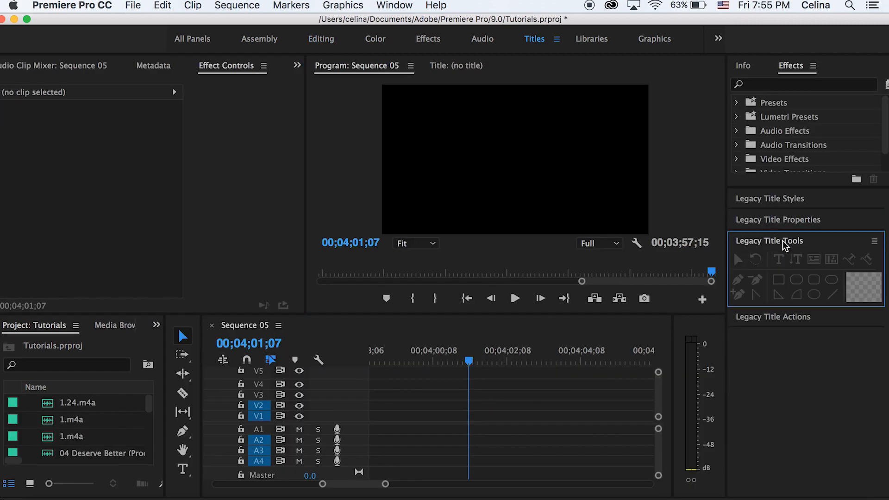
pyautogui.click(489, 401)
pyautogui.press('super+t')
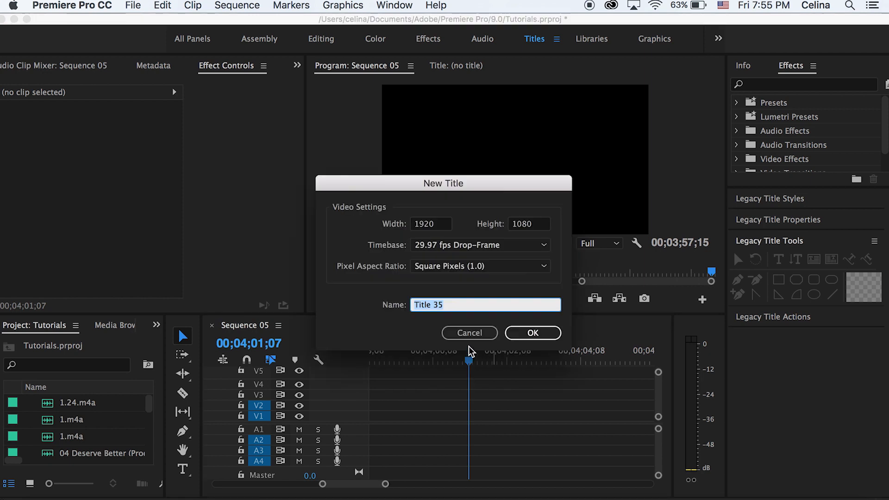
pyautogui.click(532, 332)
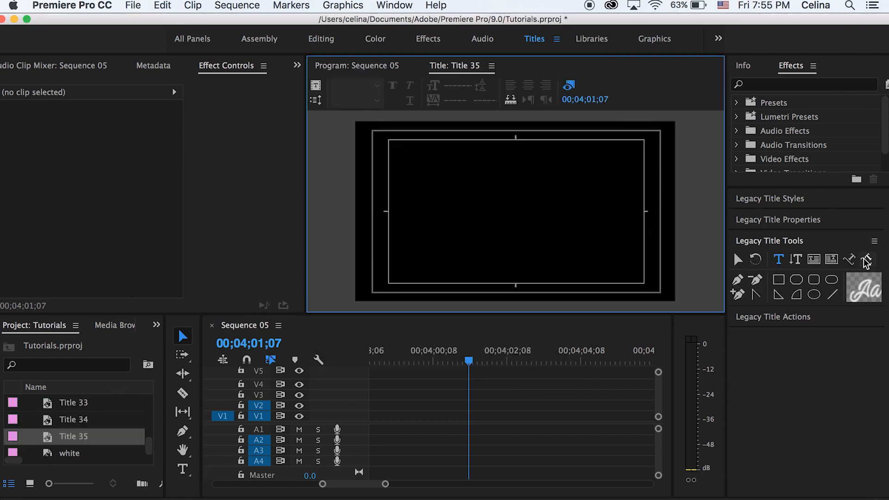
# - Draw three spaced horizontal rectangles wider than the frame, the bottom one about 2014 × 159 and the top one about 2147 × 172
pyautogui.click(778, 280)
pyautogui.moveTo(353, 304); pyautogui.dragTo(688, 277)
pyautogui.moveTo(345, 244); pyautogui.dragTo(702, 210)
pyautogui.moveTo(697, 177); pyautogui.dragTo(338, 147)
# - Place the three-bar title on track V1 and move the playhead to 00;04;01;01 within it
pyautogui.click(356, 65)
pyautogui.moveTo(65, 435); pyautogui.dragTo(465, 419)
pyautogui.click(471, 421)
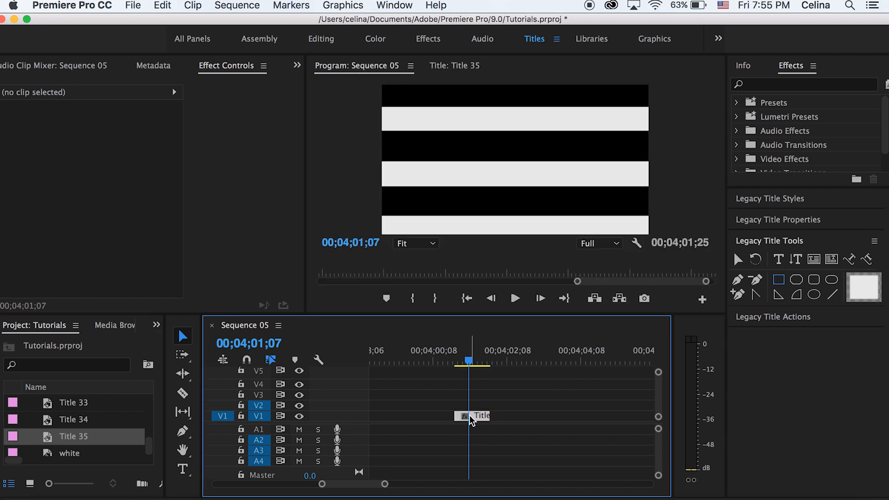
pyautogui.moveTo(468, 360); pyautogui.dragTo(459, 359)
# - Fill the title's top bar with pale green CCFFBE and its middle bar with pale blue
pyautogui.click(874, 287)
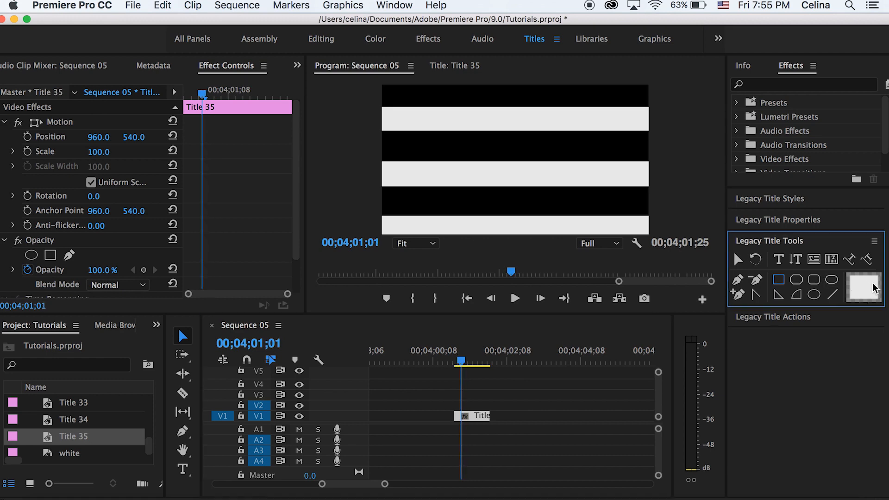
pyautogui.click(811, 221)
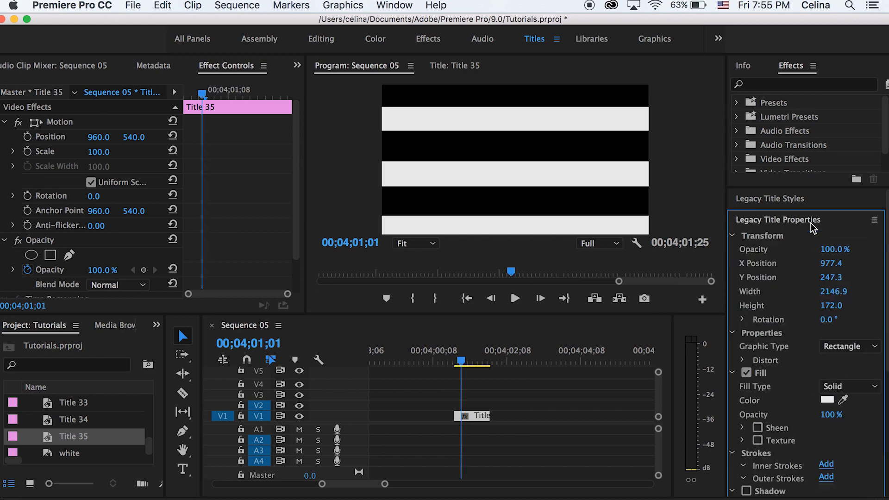
pyautogui.click(827, 400)
pyautogui.click(473, 178)
pyautogui.click(320, 130)
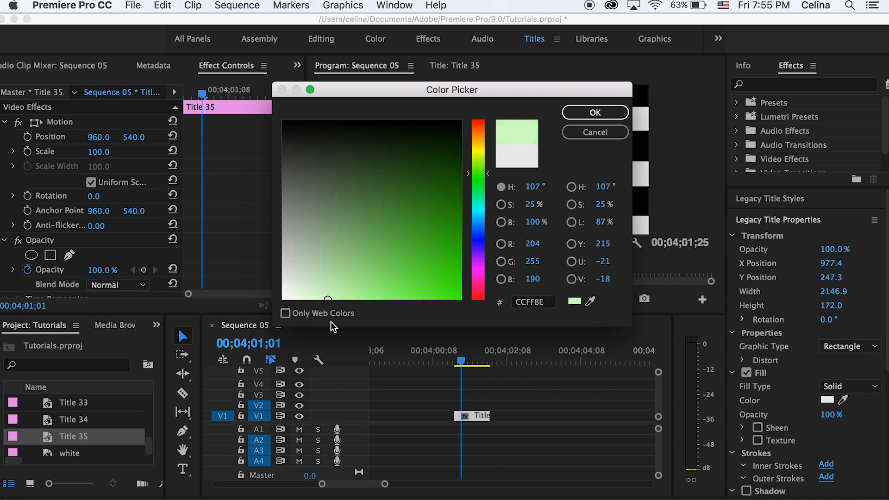
pyautogui.click(574, 113)
pyautogui.click(565, 292)
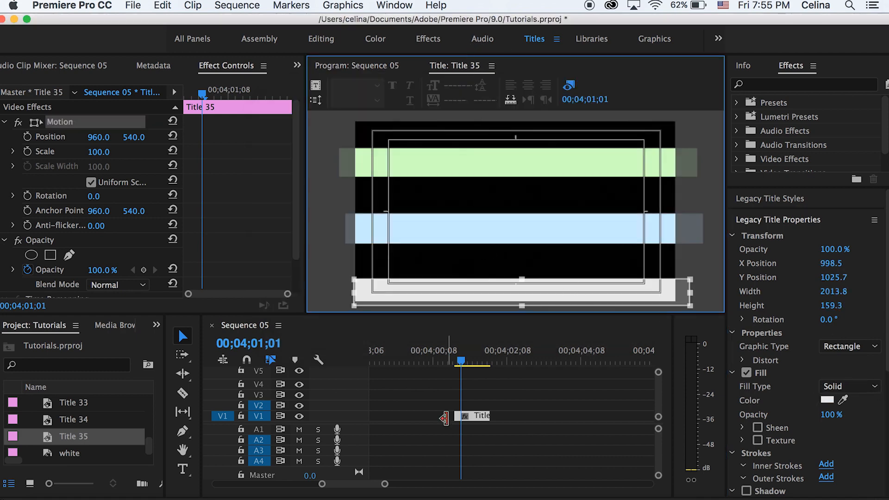
# - Duplicate the title clip onto track V2 directly above the original and switch to the Editing workspace
pyautogui.click(479, 404)
pyautogui.moveTo(479, 415); pyautogui.dragTo(476, 410)
pyautogui.click(323, 40)
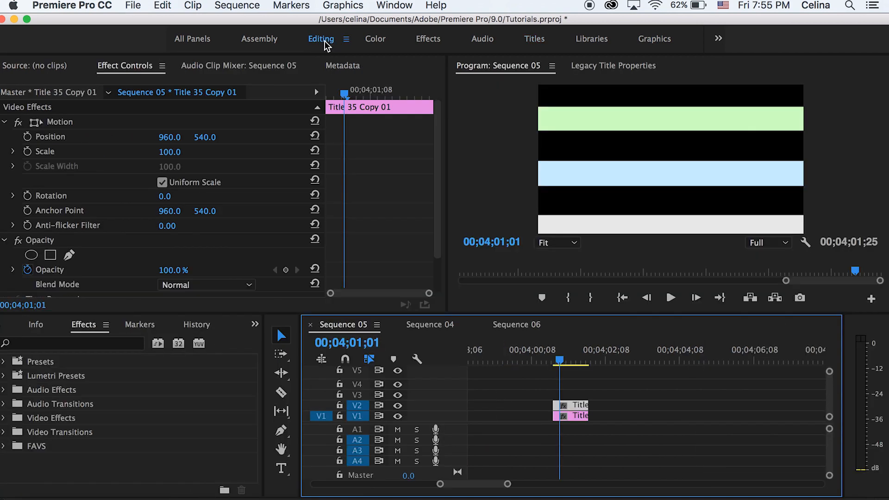
# - Scale the V2 title copy to 150 and keyframe its vertical Position from 487 at the clip start to -974 at 00;04;01;07
pyautogui.moveTo(169, 152); pyautogui.dragTo(216, 136)
pyautogui.moveTo(343, 94); pyautogui.dragTo(318, 91)
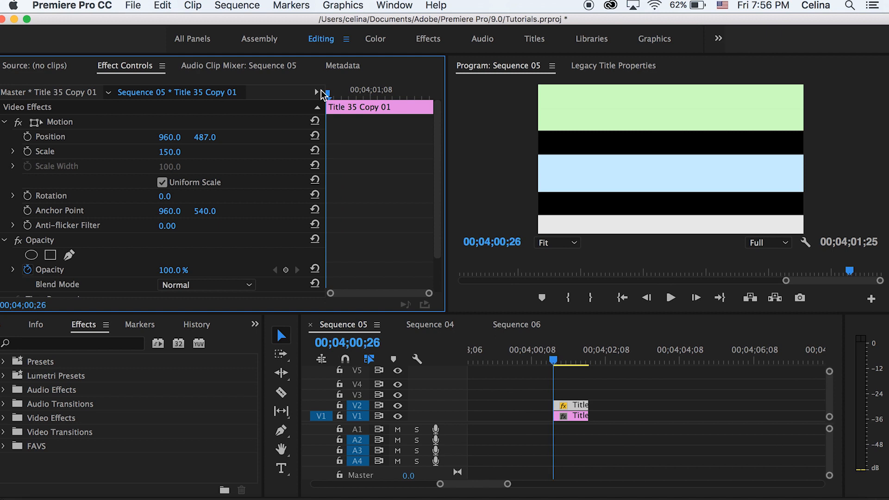
pyautogui.click(27, 137)
pyautogui.moveTo(347, 90); pyautogui.dragTo(367, 92)
pyautogui.moveTo(205, 137); pyautogui.dragTo(653, 310)
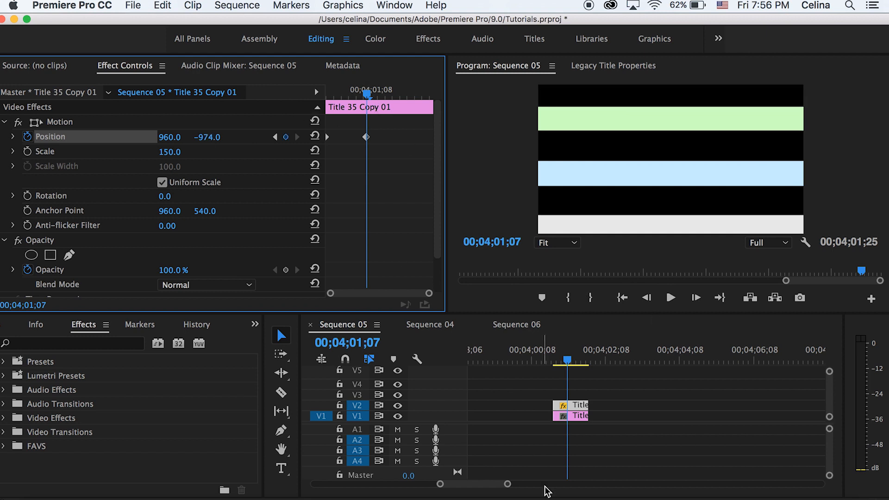
# - Keyframe the V1 title's vertical Position from 540 at the clip start to 2178 at 00;04;01;07
pyautogui.moveTo(555, 355); pyautogui.dragTo(557, 353)
pyautogui.click(567, 416)
pyautogui.press('Up')
pyautogui.press('=')
pyautogui.press('=')
pyautogui.click(20, 139)
pyautogui.moveTo(345, 92); pyautogui.dragTo(369, 92)
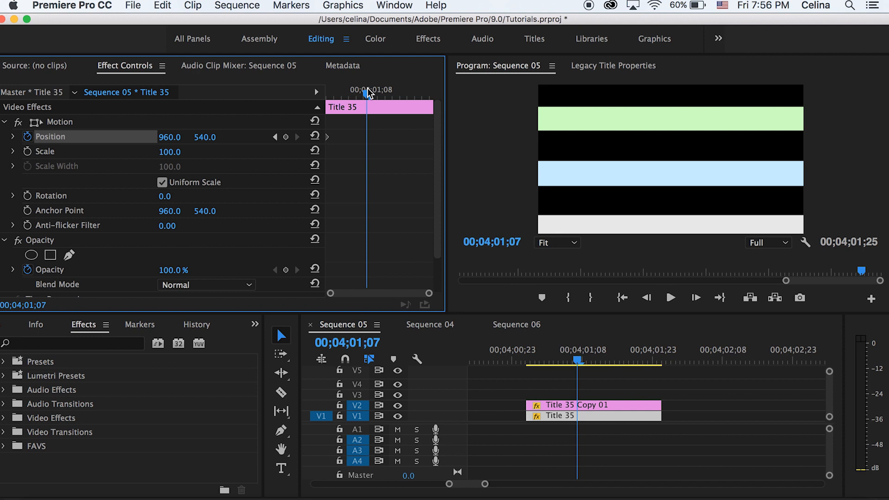
pyautogui.moveTo(214, 138); pyautogui.dragTo(604, 468)
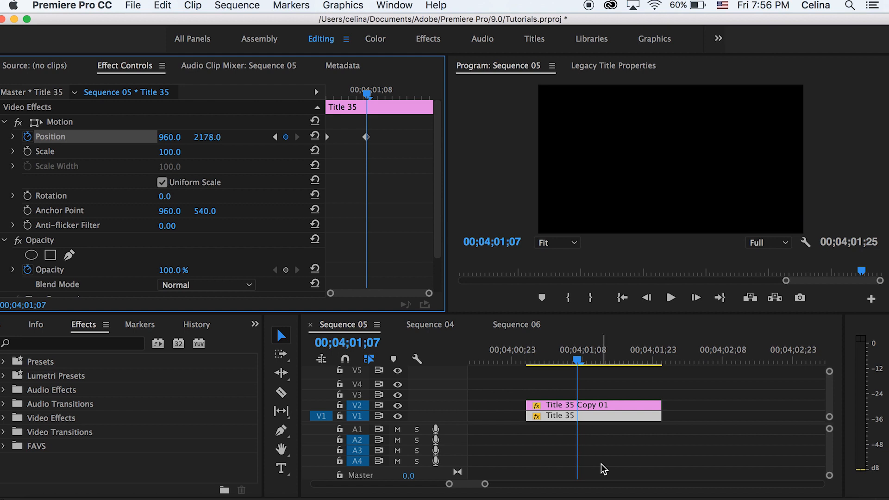
# - Play the opposing bar animation from just before the two title clips
pyautogui.click(528, 356)
pyautogui.press('space')
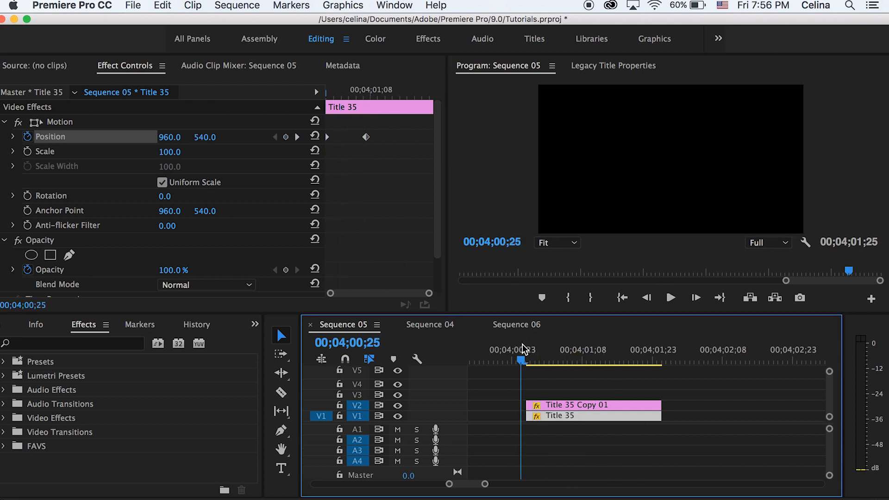
pyautogui.press('space')
# - Move both title clips onto tracks V2 and V3 over the second cut between C0009.MP4 and C0001.MP4, starting just before the cut
pyautogui.scroll(-5, 548, 439)
pyautogui.moveTo(677, 405); pyautogui.dragTo(726, 394)
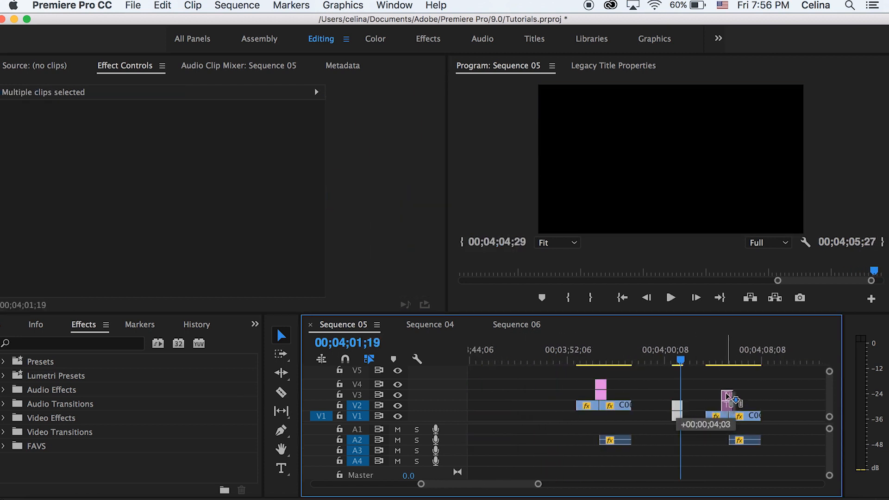
pyautogui.press('=')
pyautogui.press('Down')
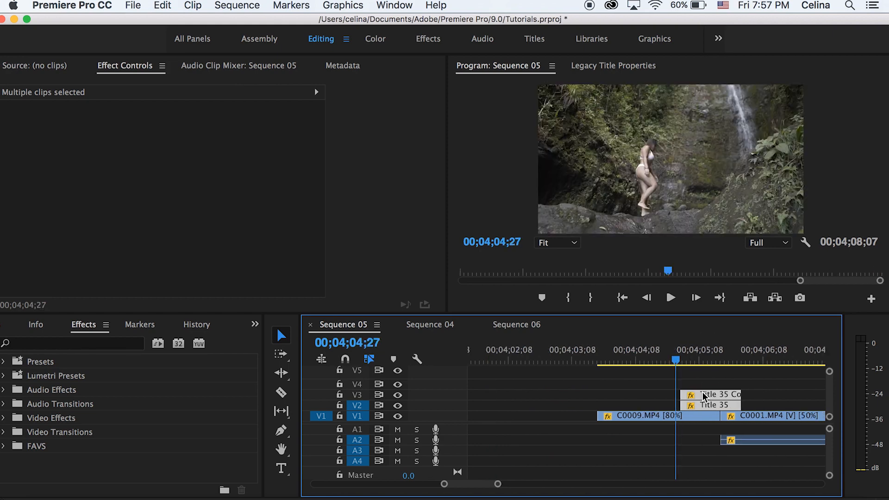
pyautogui.moveTo(621, 397); pyautogui.dragTo(637, 397)
# - Play the three-bar transition over the cut from just before the title clips
pyautogui.press('space')
pyautogui.press('space')
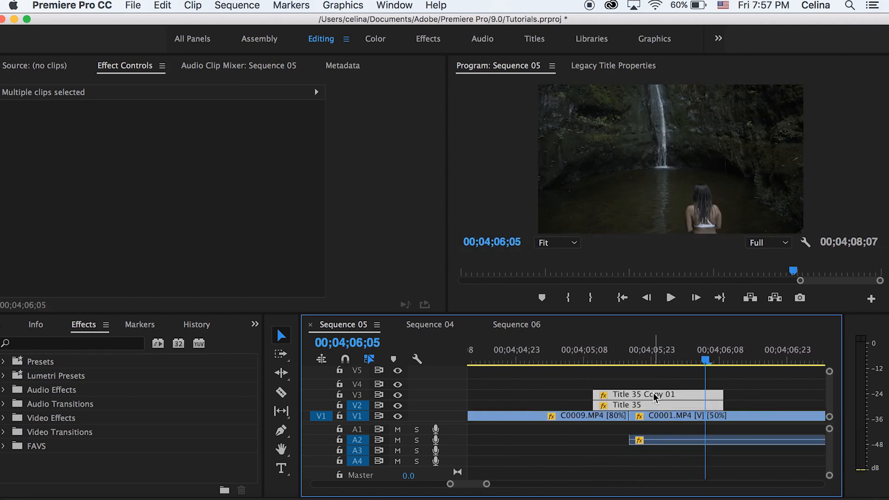
pyautogui.press('-')
pyautogui.click(626, 364)
pyautogui.press('space')
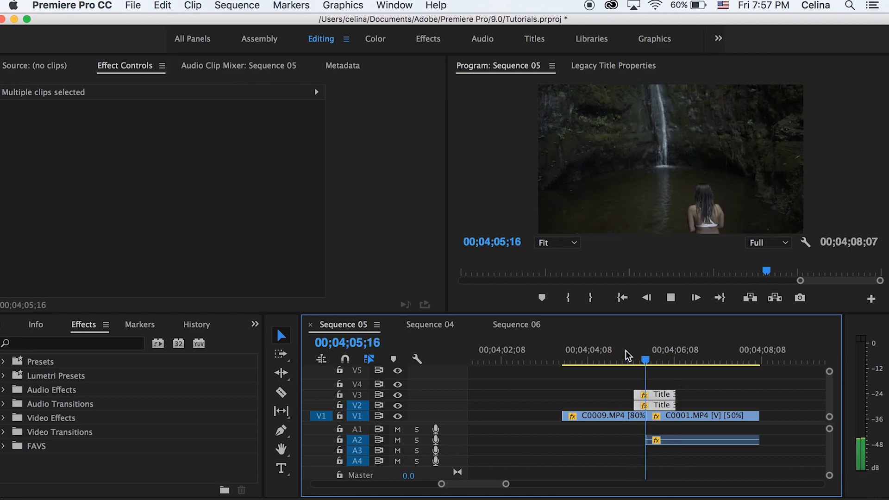
pyautogui.click(635, 357)
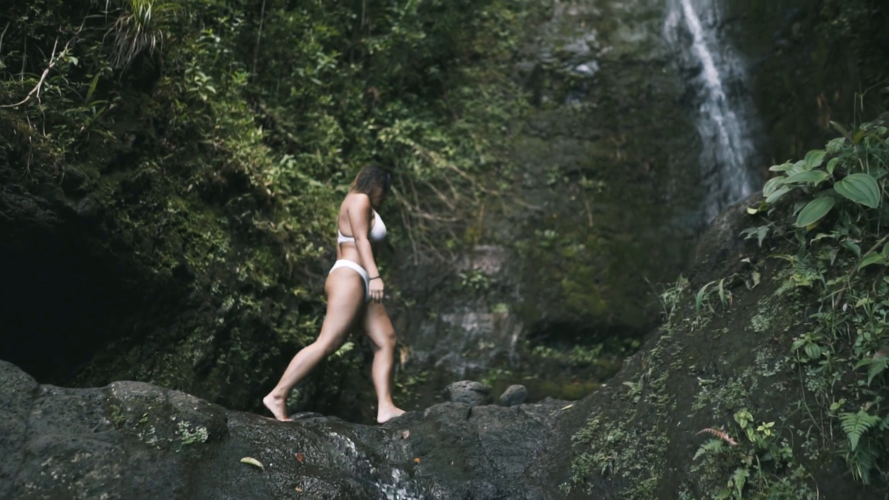